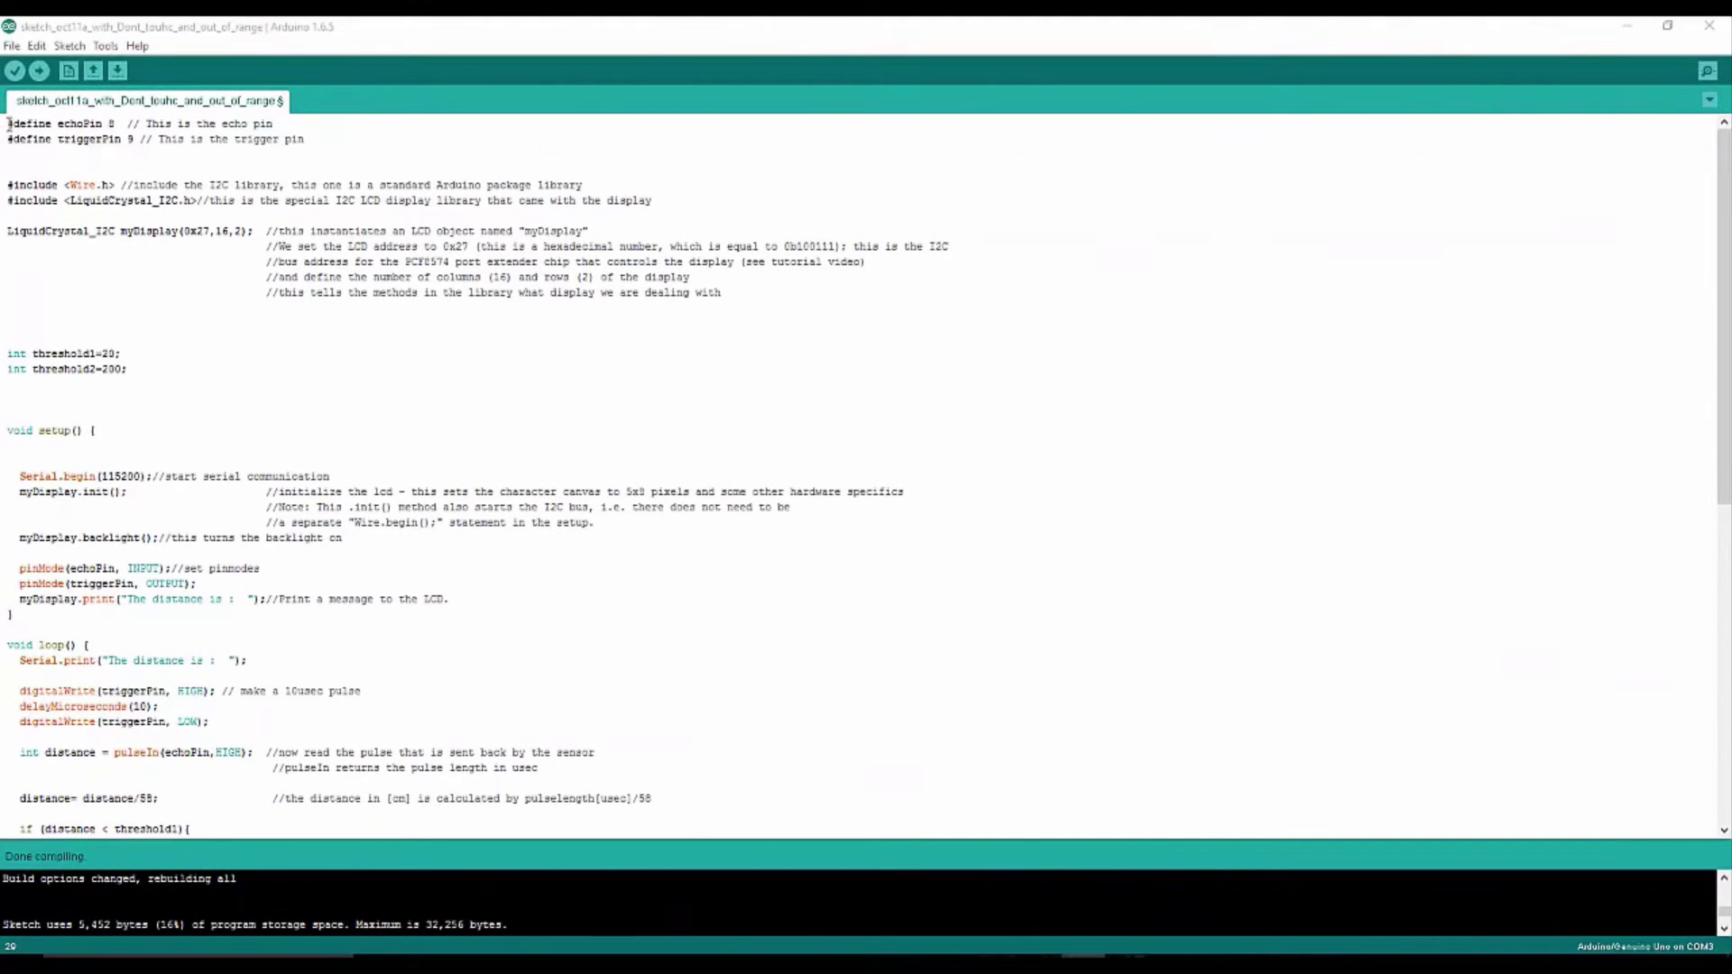
Highlight the echo/trigger pin definitions, the two library includes and the threshold1/threshold2 declarations.
drag(7, 123, 139, 139)
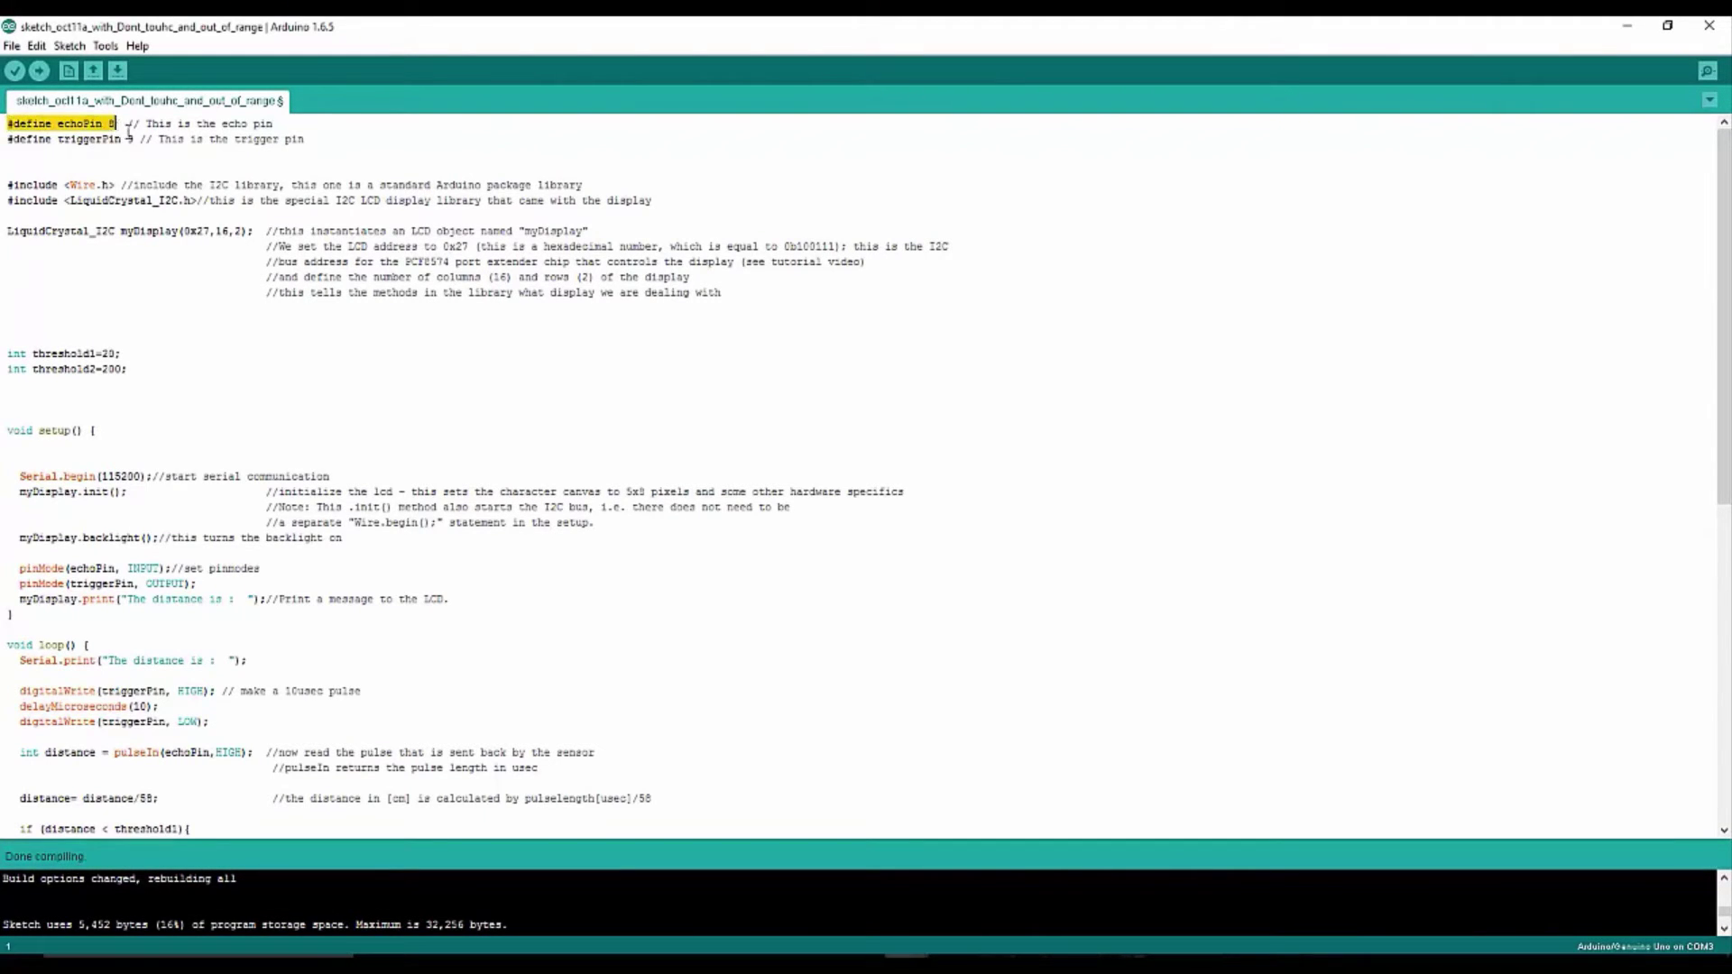
click(138, 149)
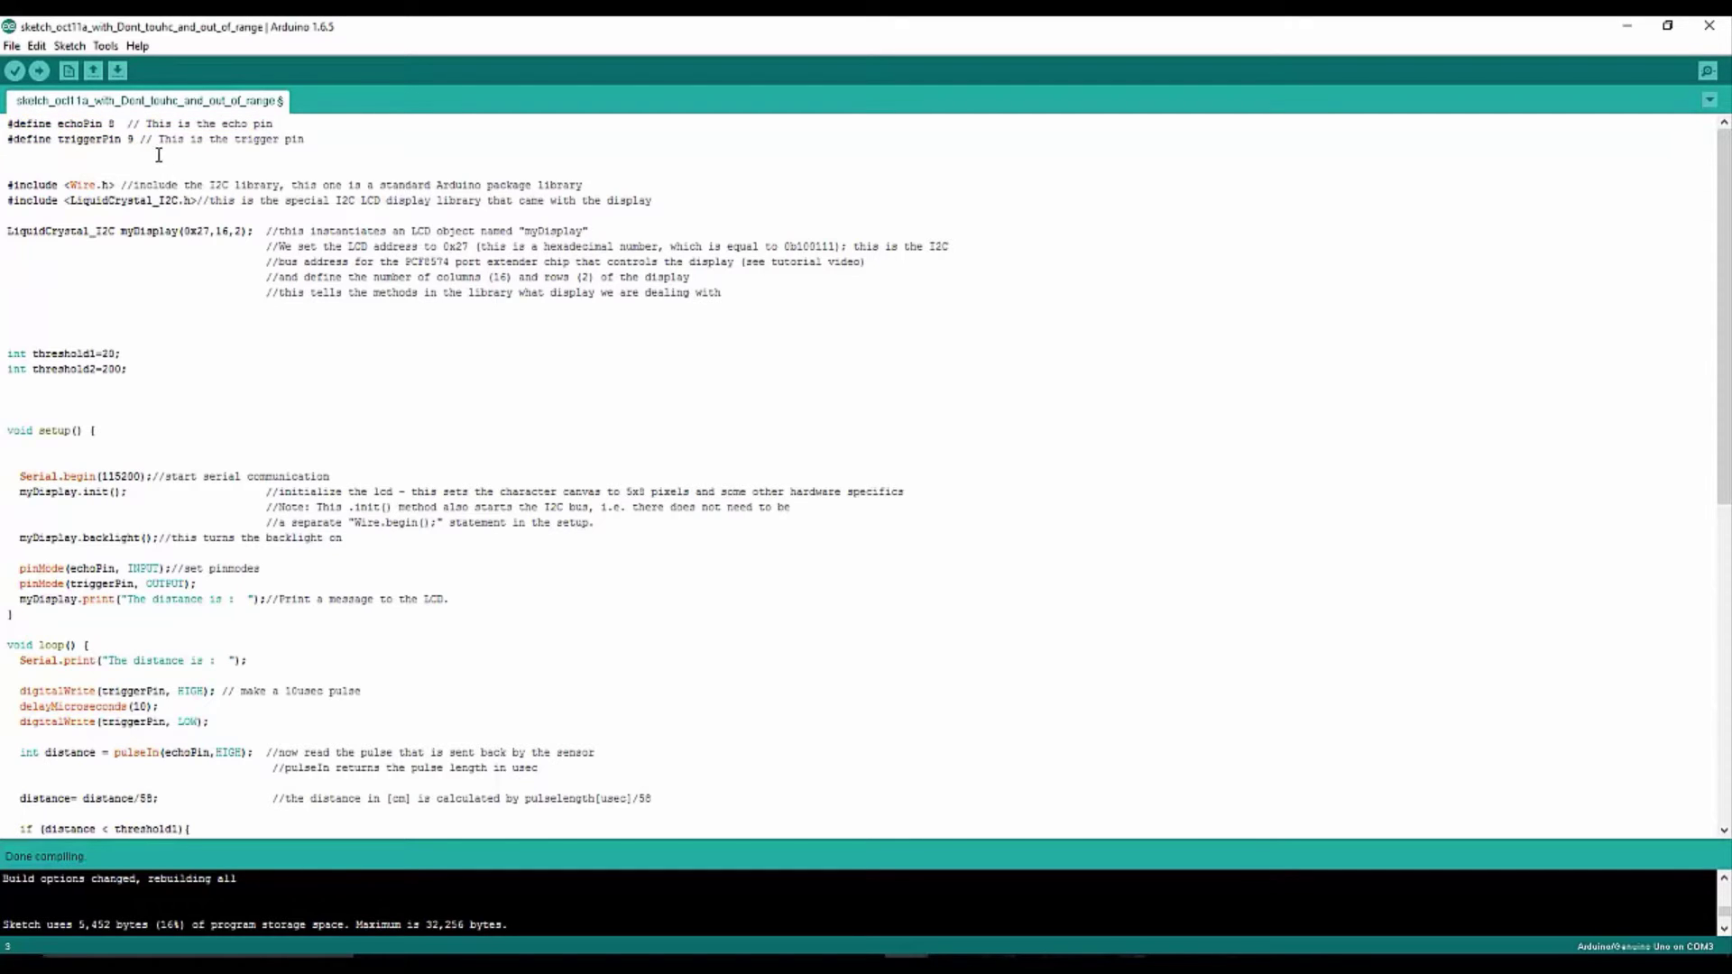
drag(8, 184, 257, 233)
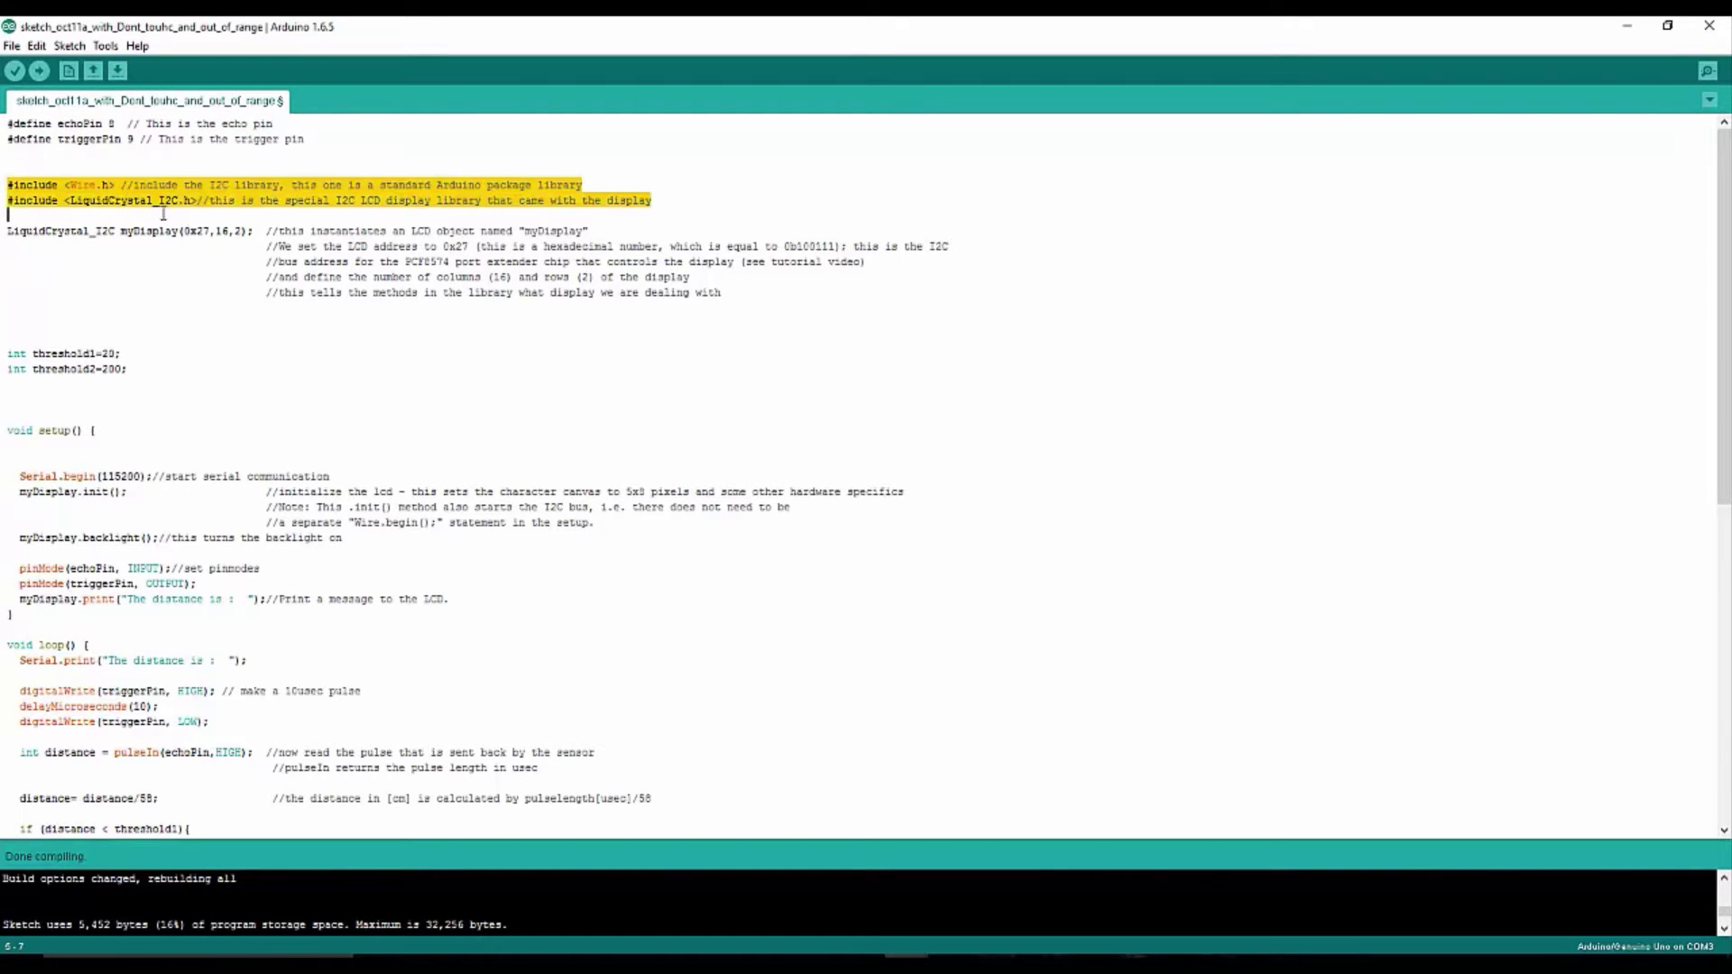
click(250, 338)
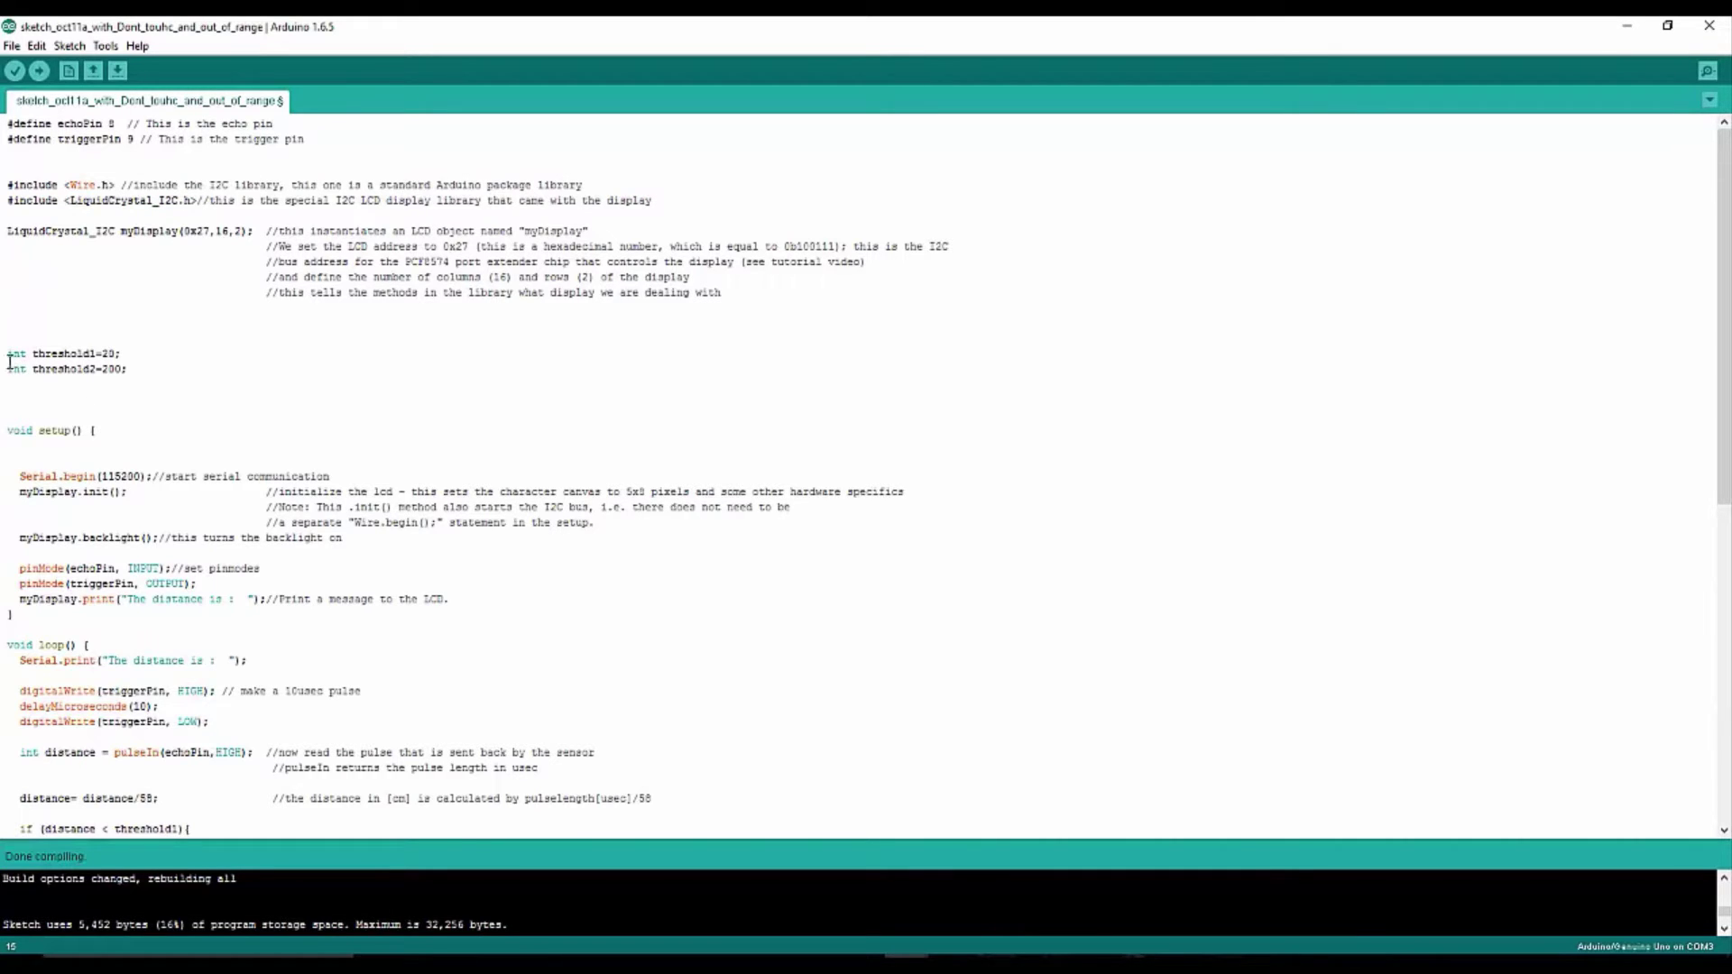
drag(9, 355, 136, 371)
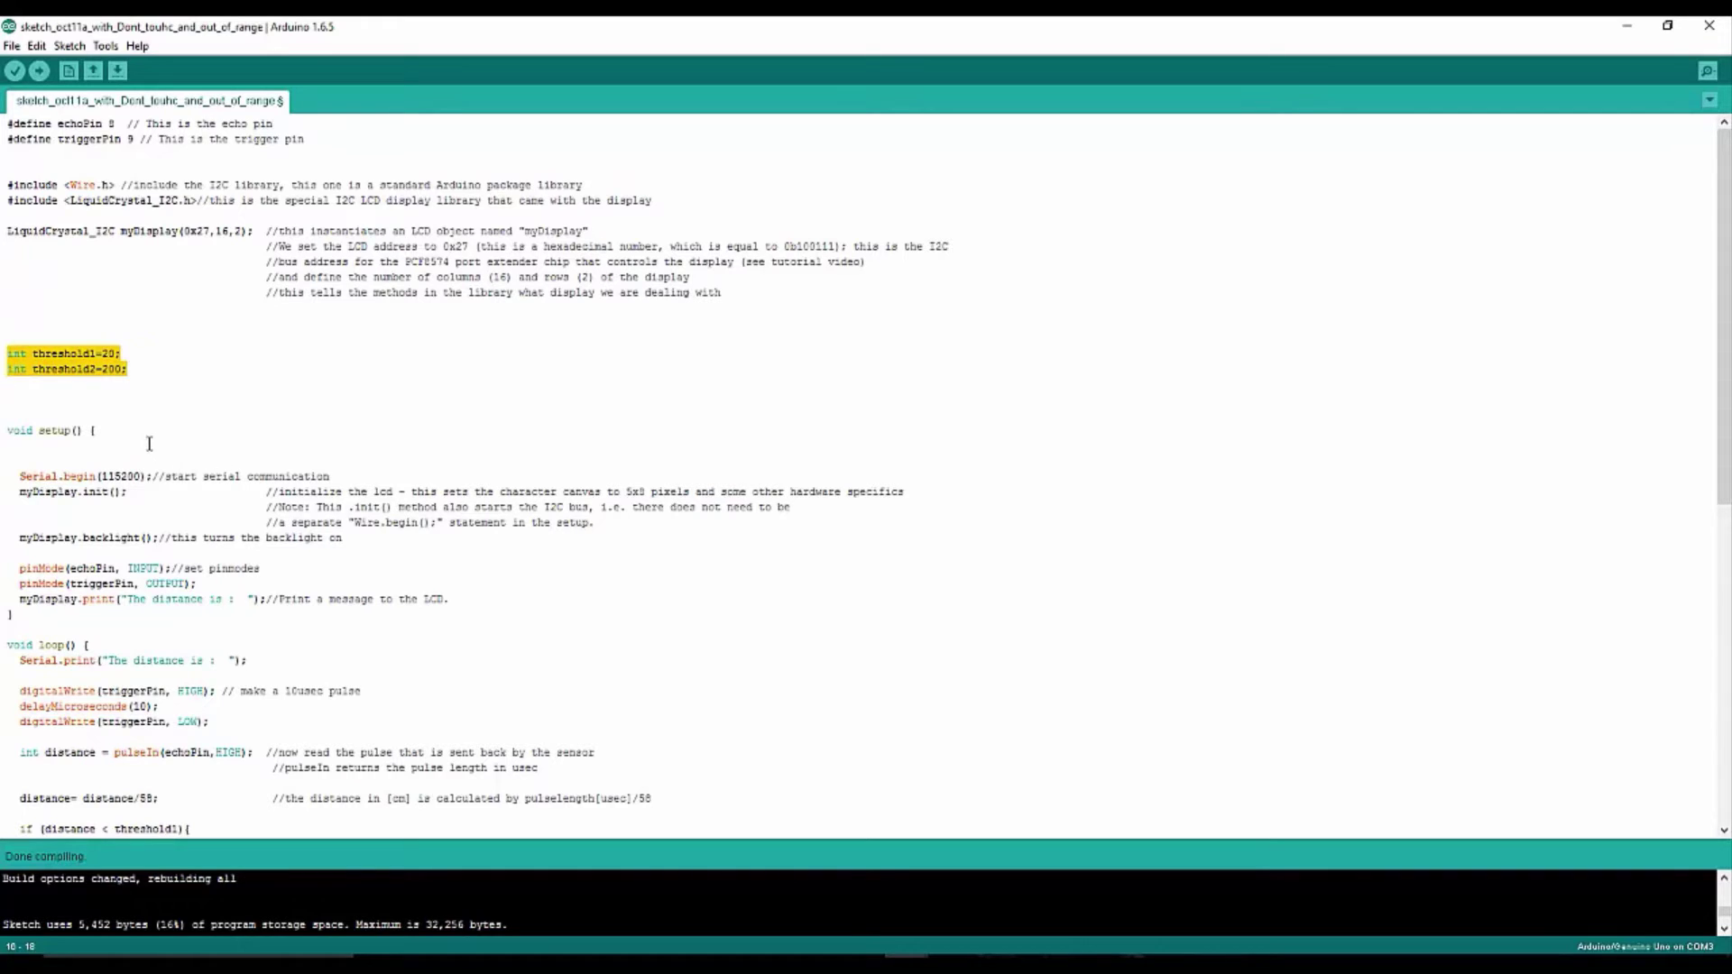
scroll(153, 410, down, 1)
scroll(85, 379, down, 1)
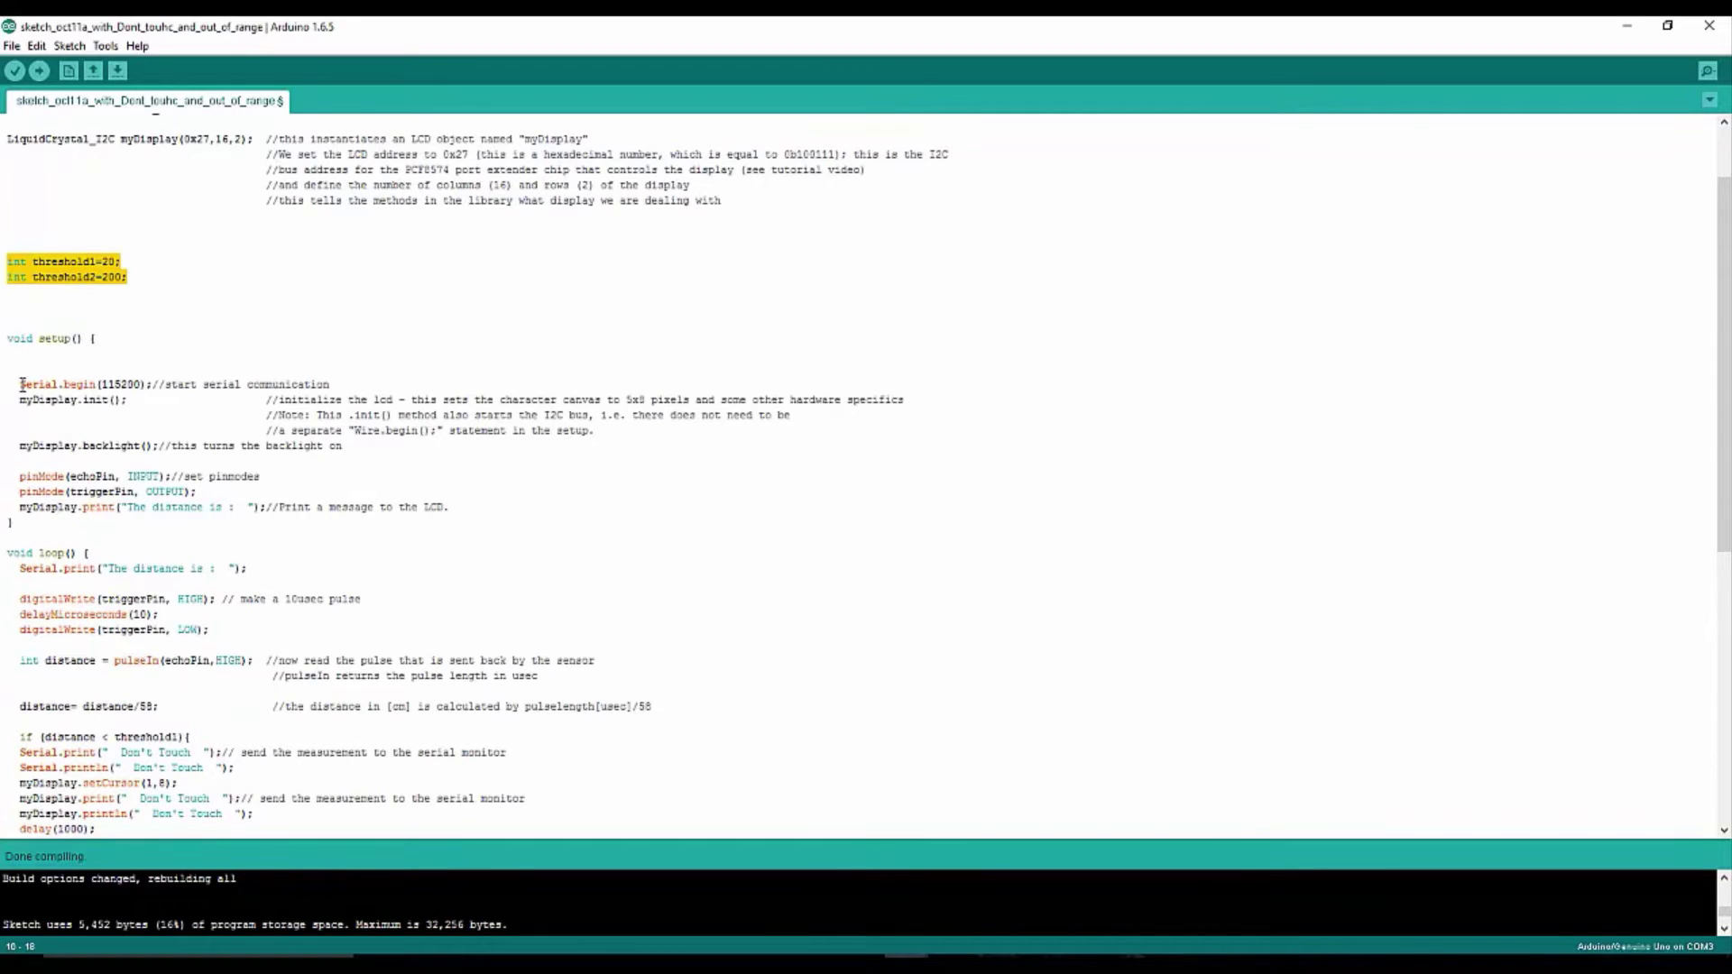
Point out the 115200 serial speed, backlight call and 'The distance is :' message, then open the Serial Monitor.
double_click(119, 384)
click(147, 415)
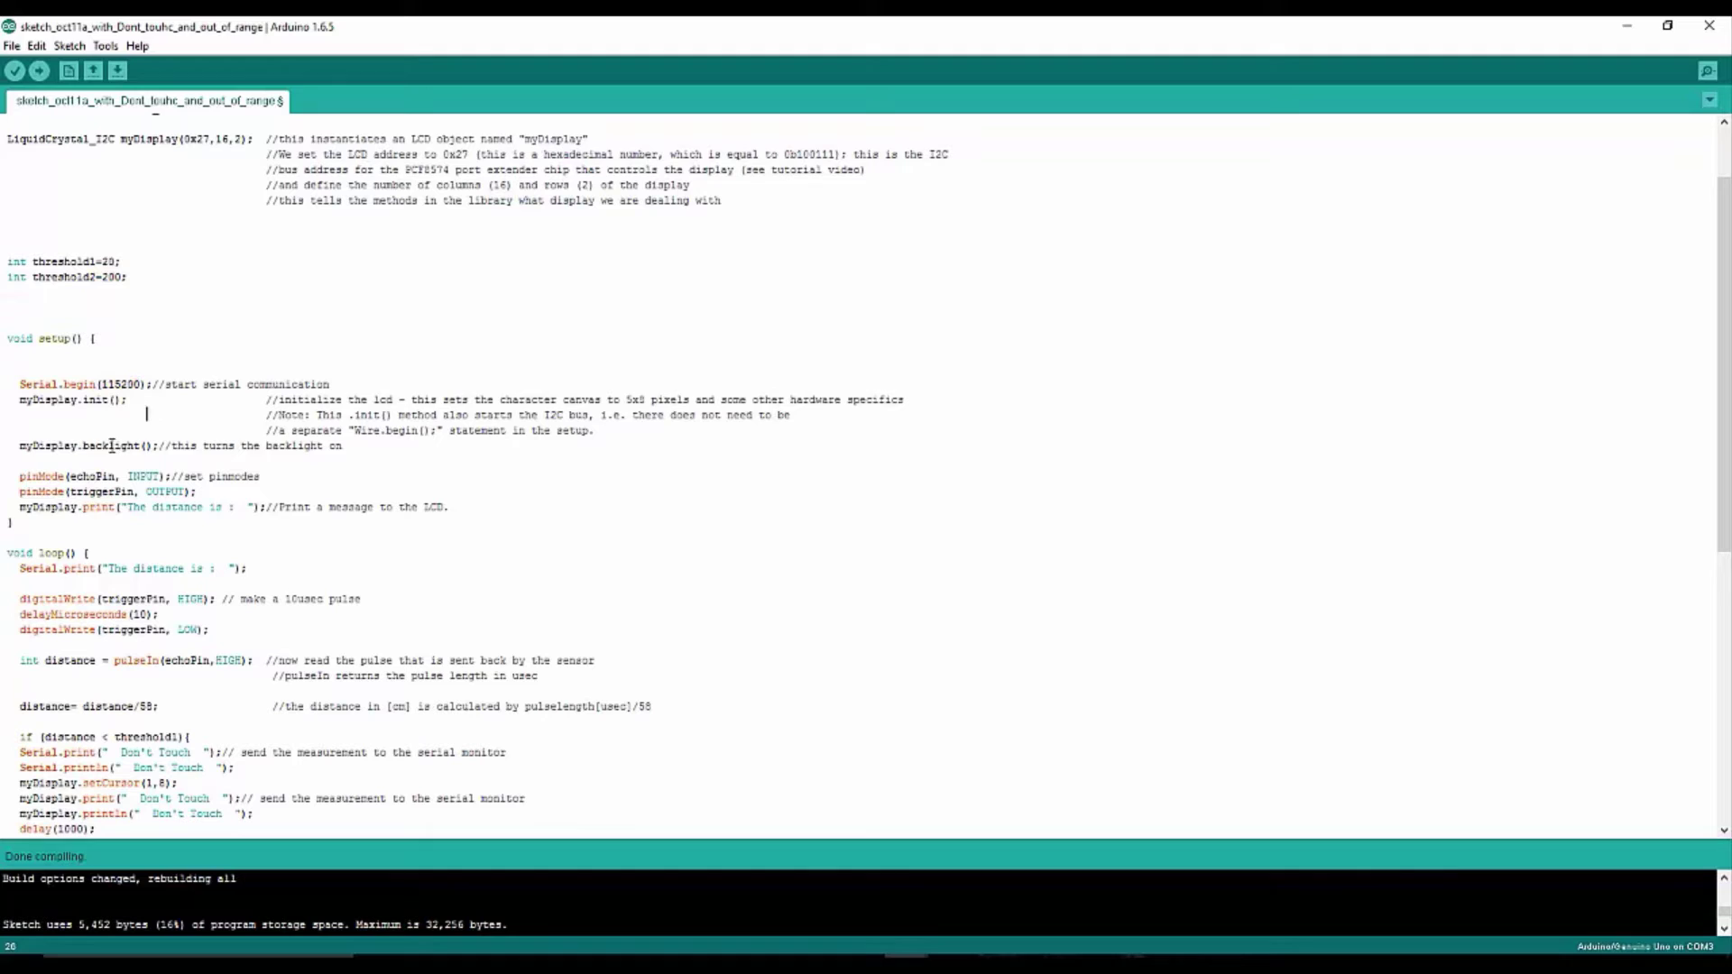
drag(22, 448, 155, 446)
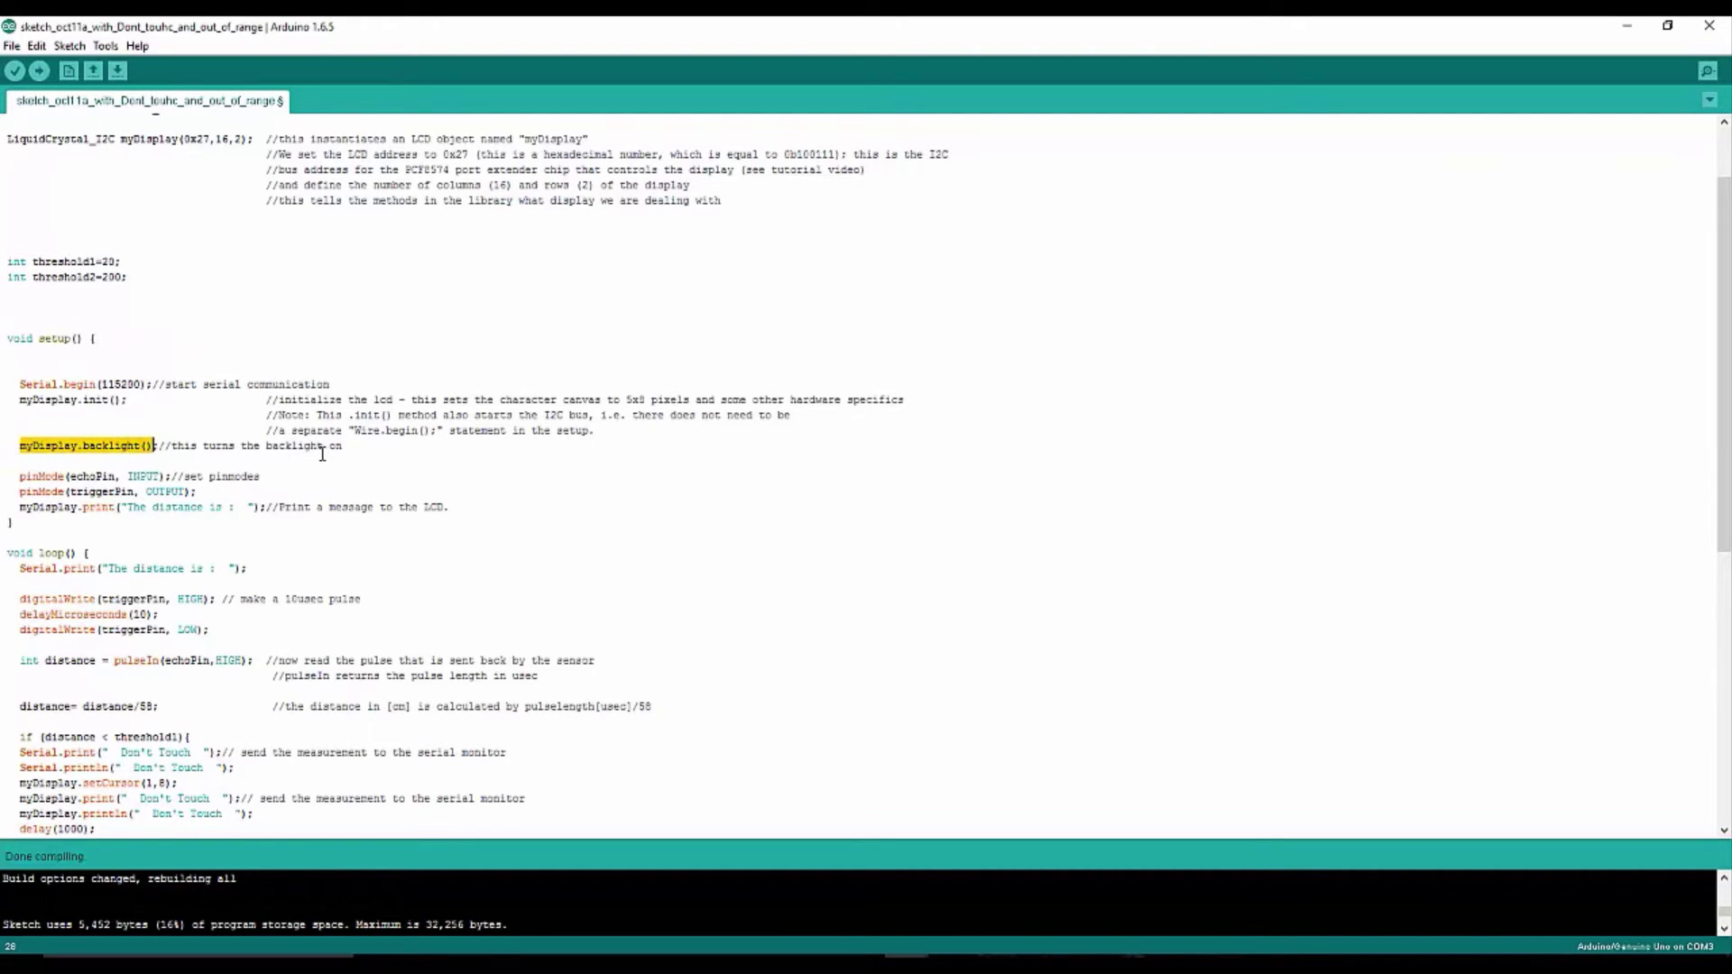
scroll(323, 453, down, 1)
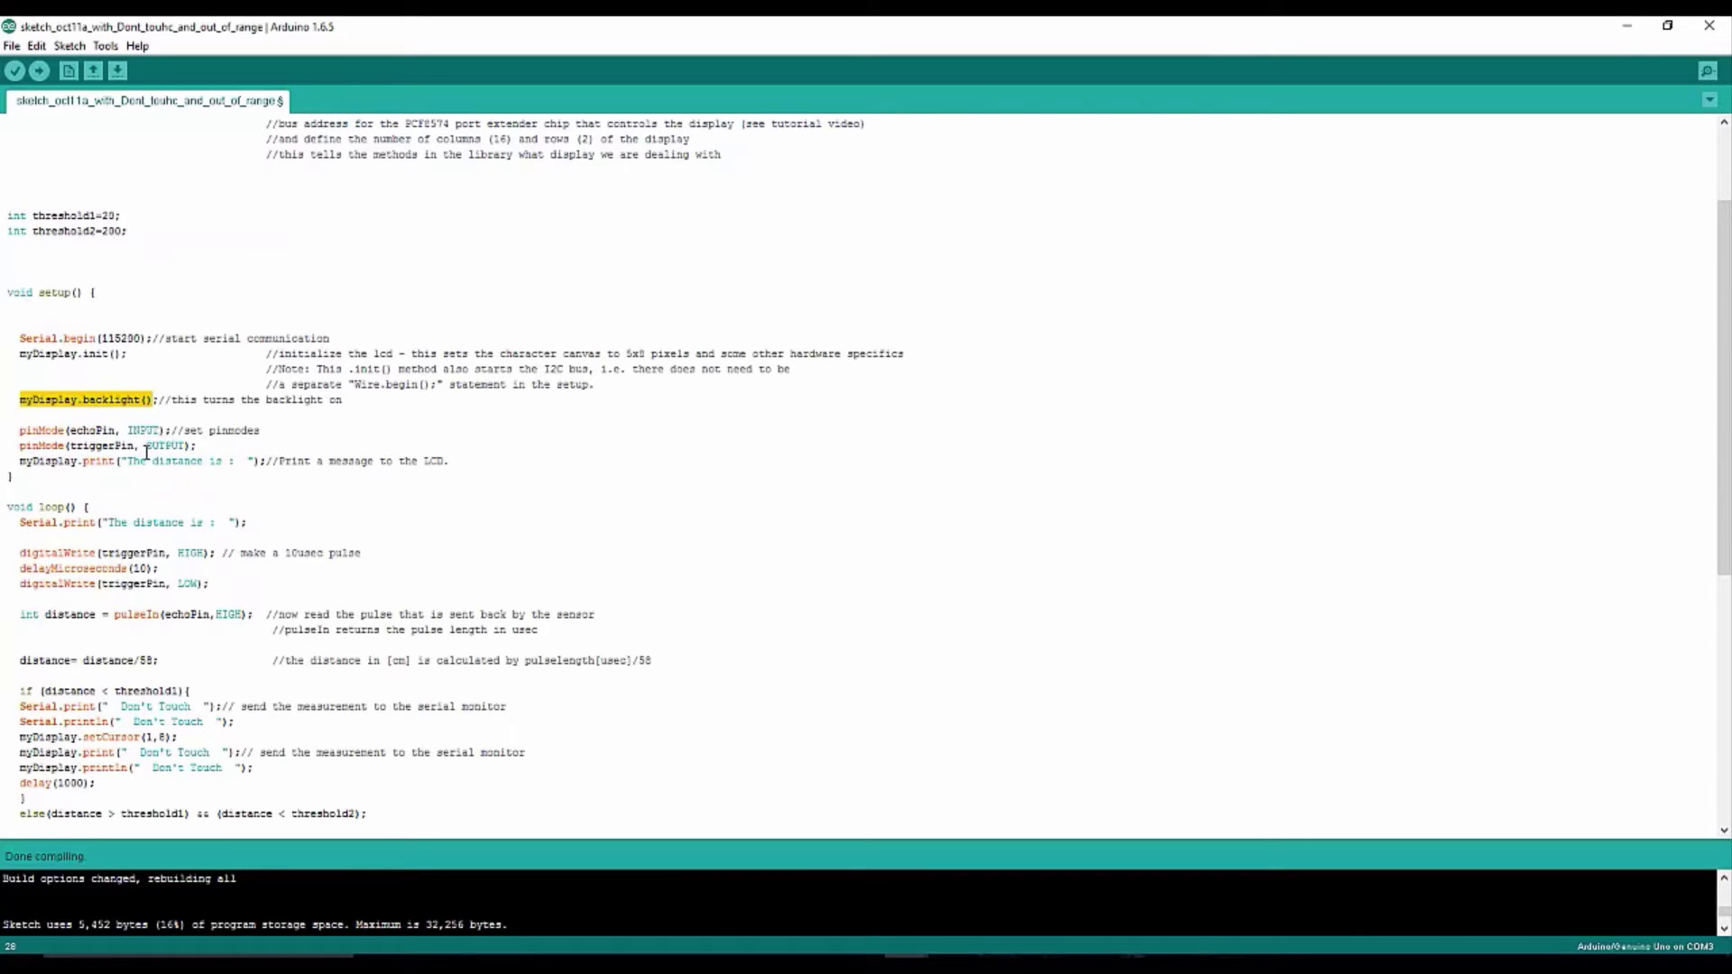
scroll(324, 501, down, 1)
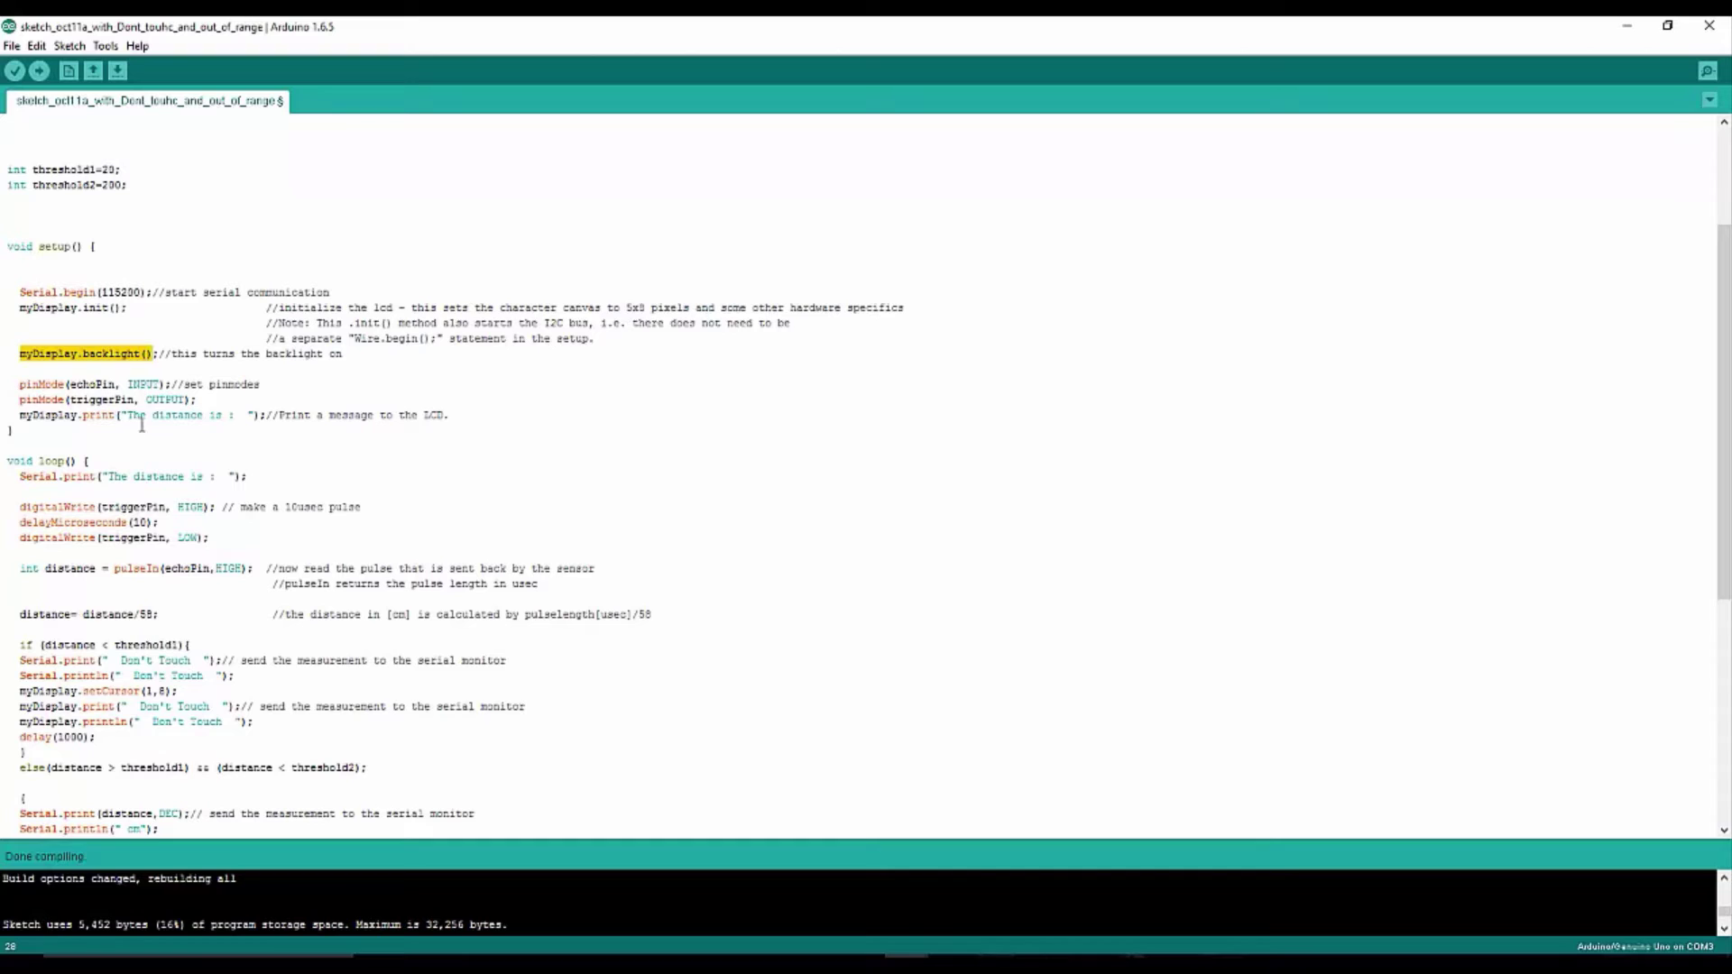
drag(124, 415, 250, 415)
click(249, 442)
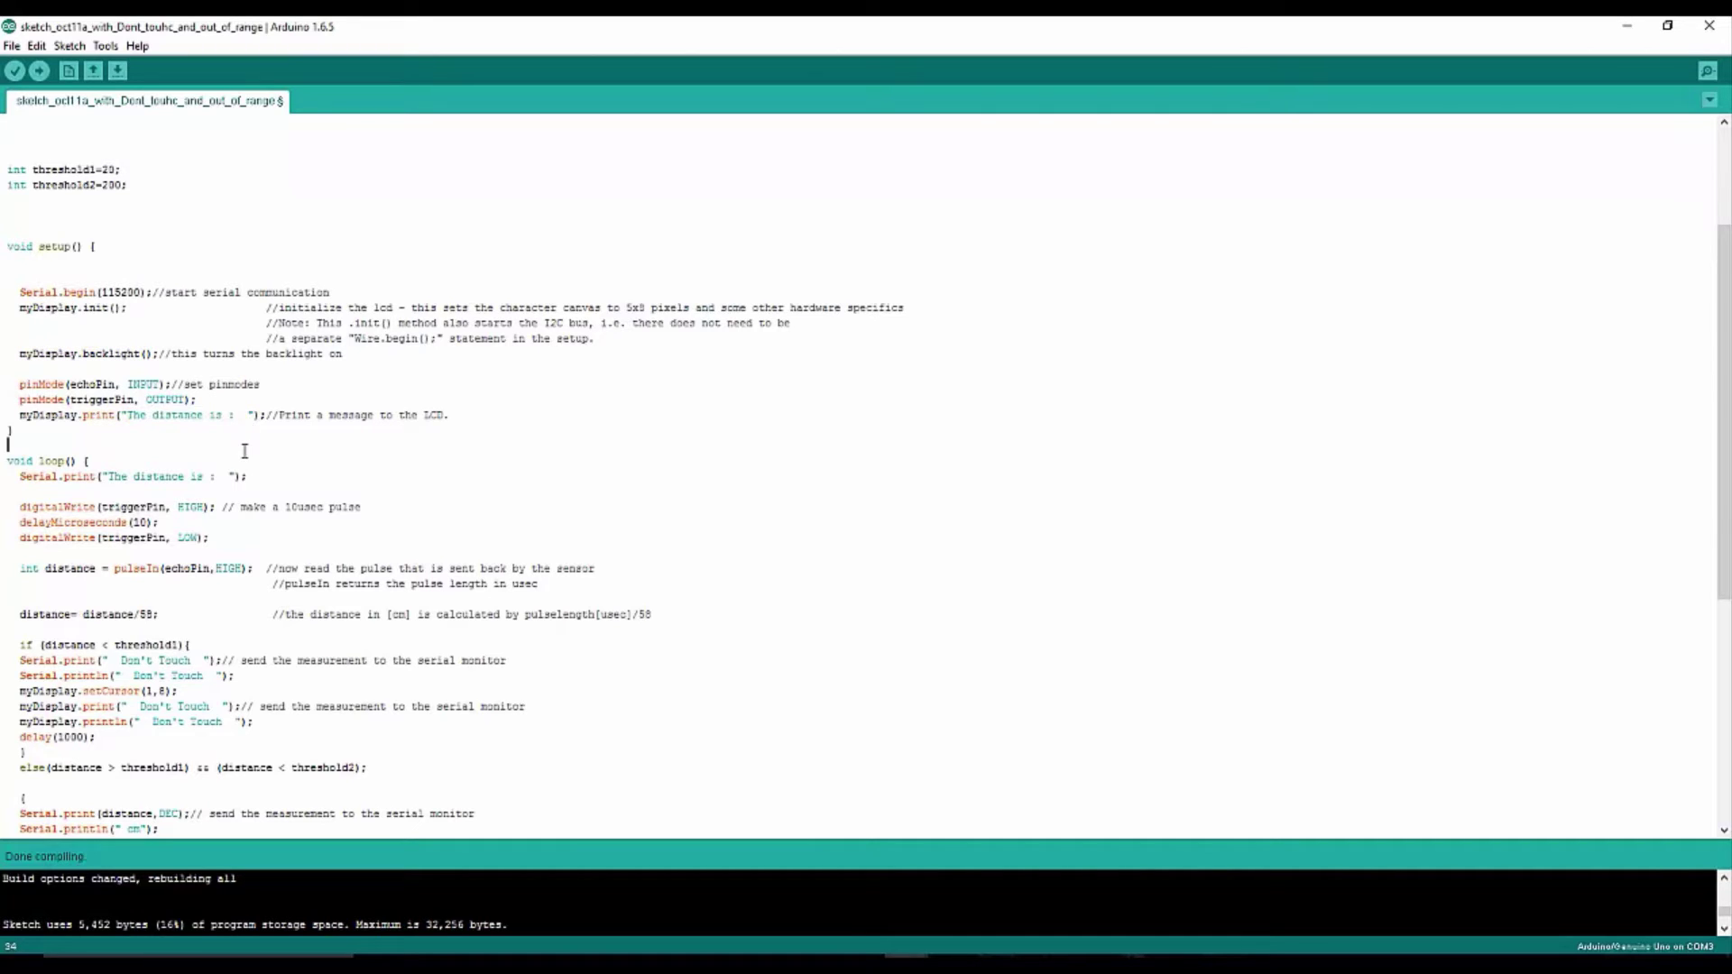
scroll(247, 453, down, 1)
scroll(248, 447, down, 1)
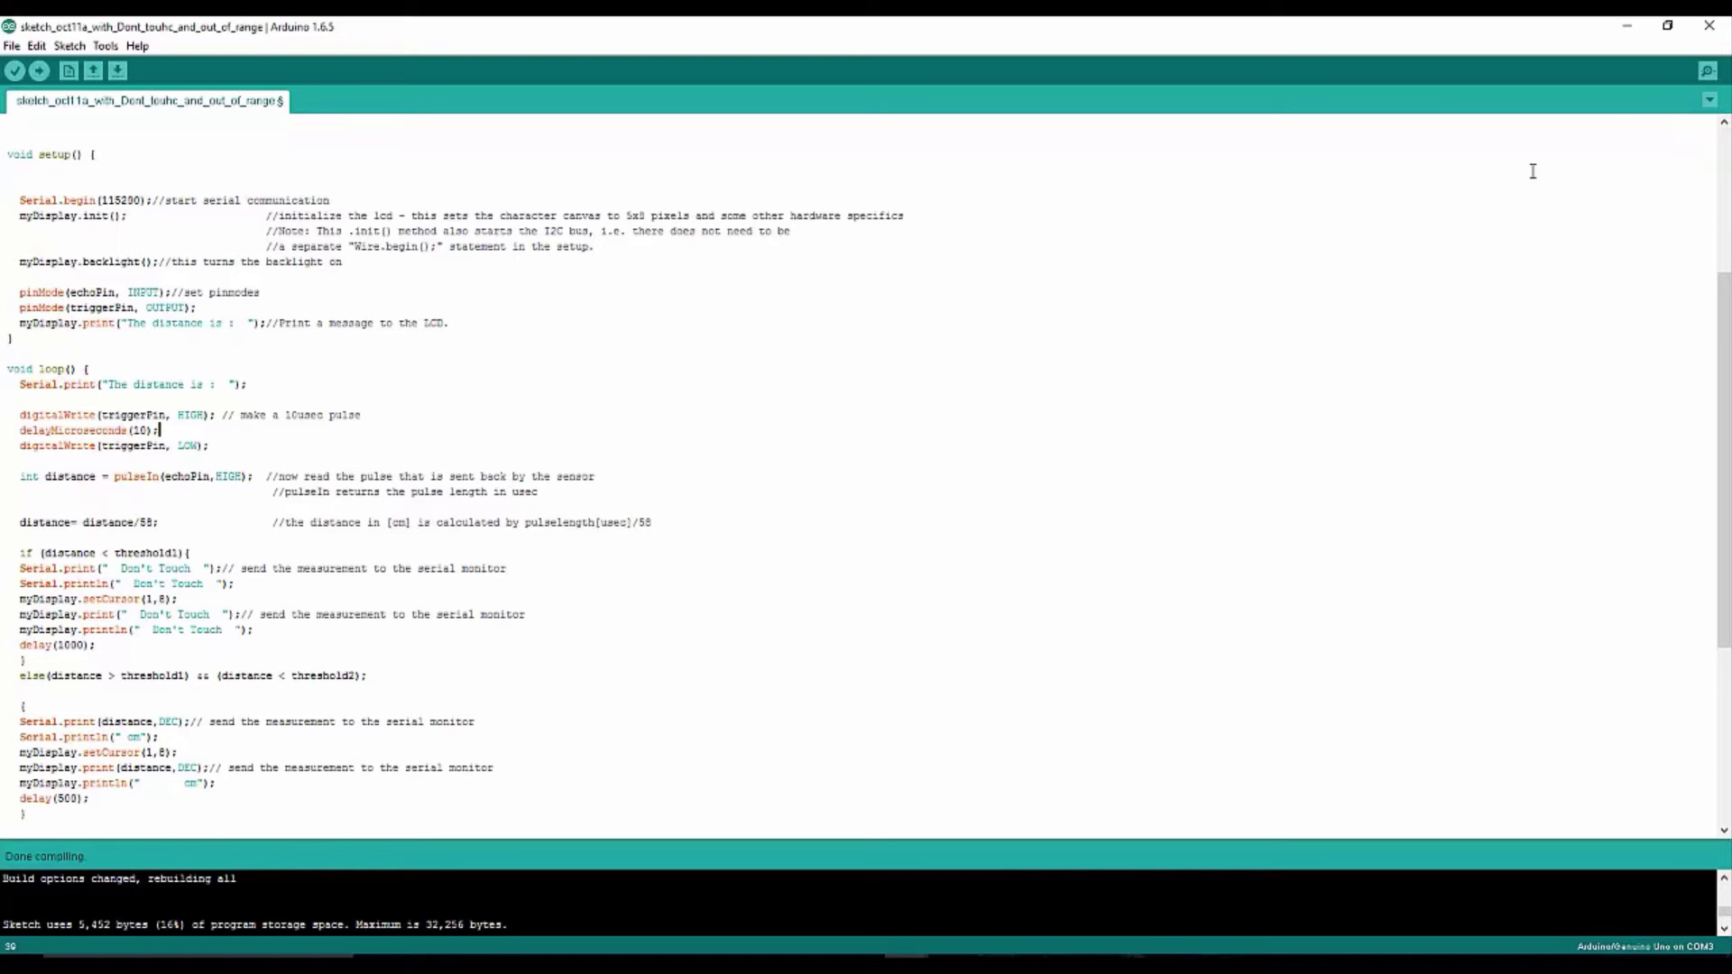
click(1708, 71)
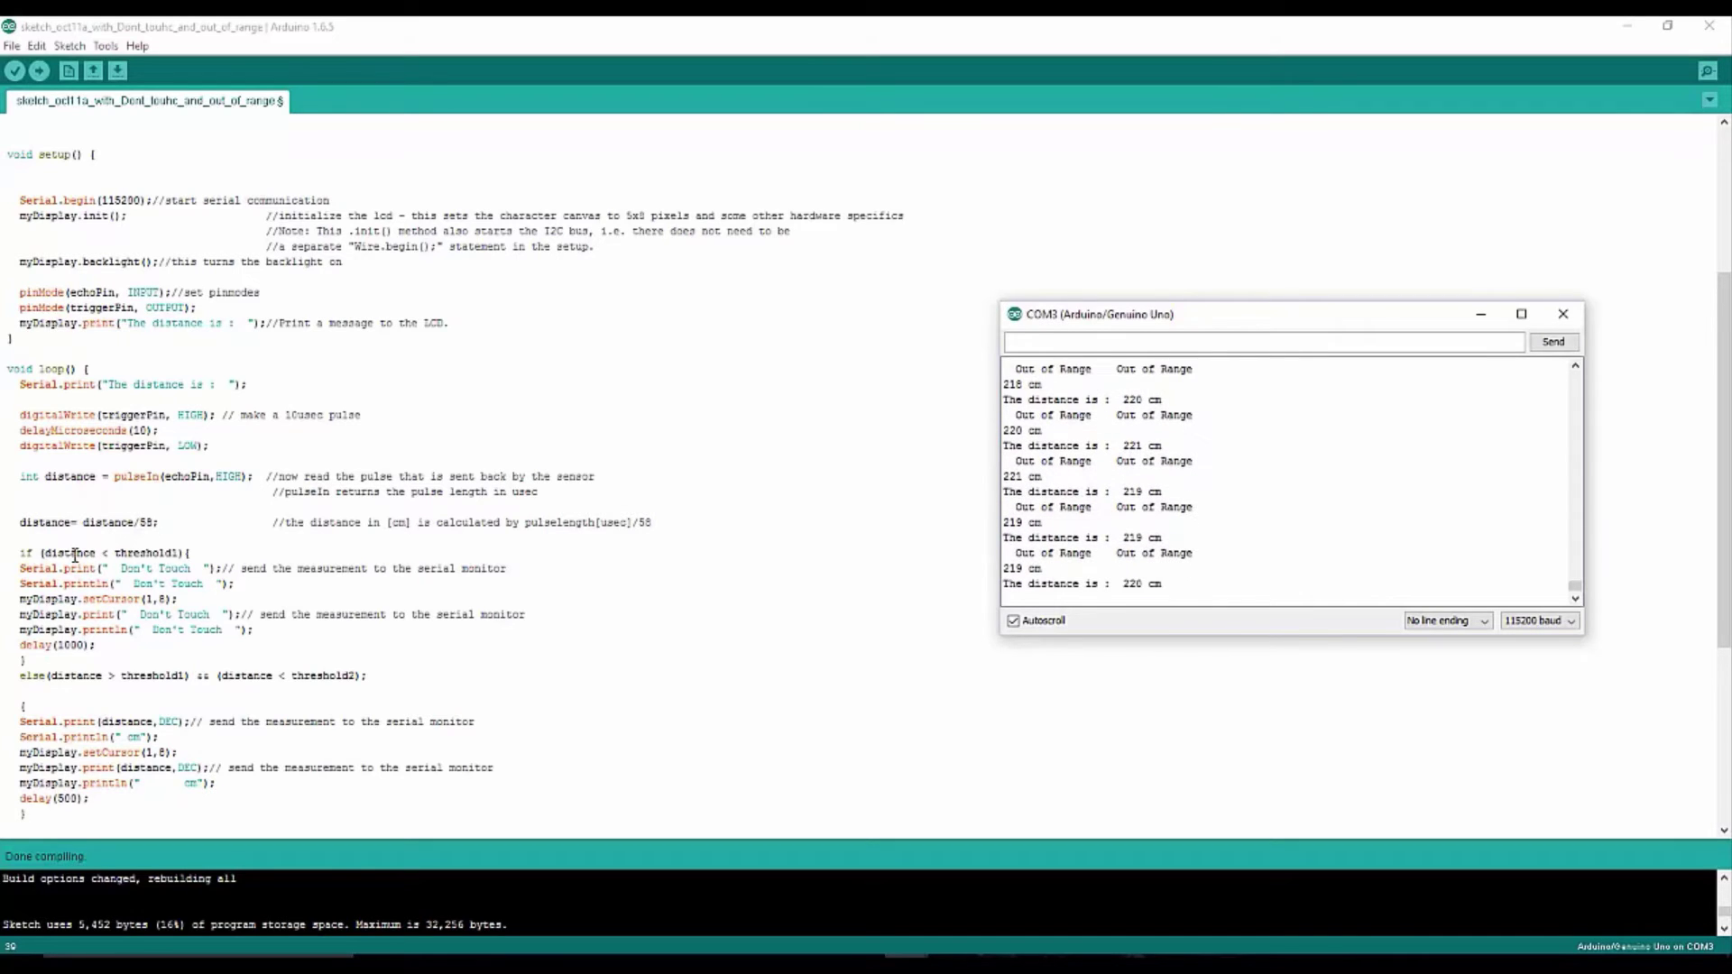
scroll(30, 556, down, 2)
scroll(29, 557, down, 1)
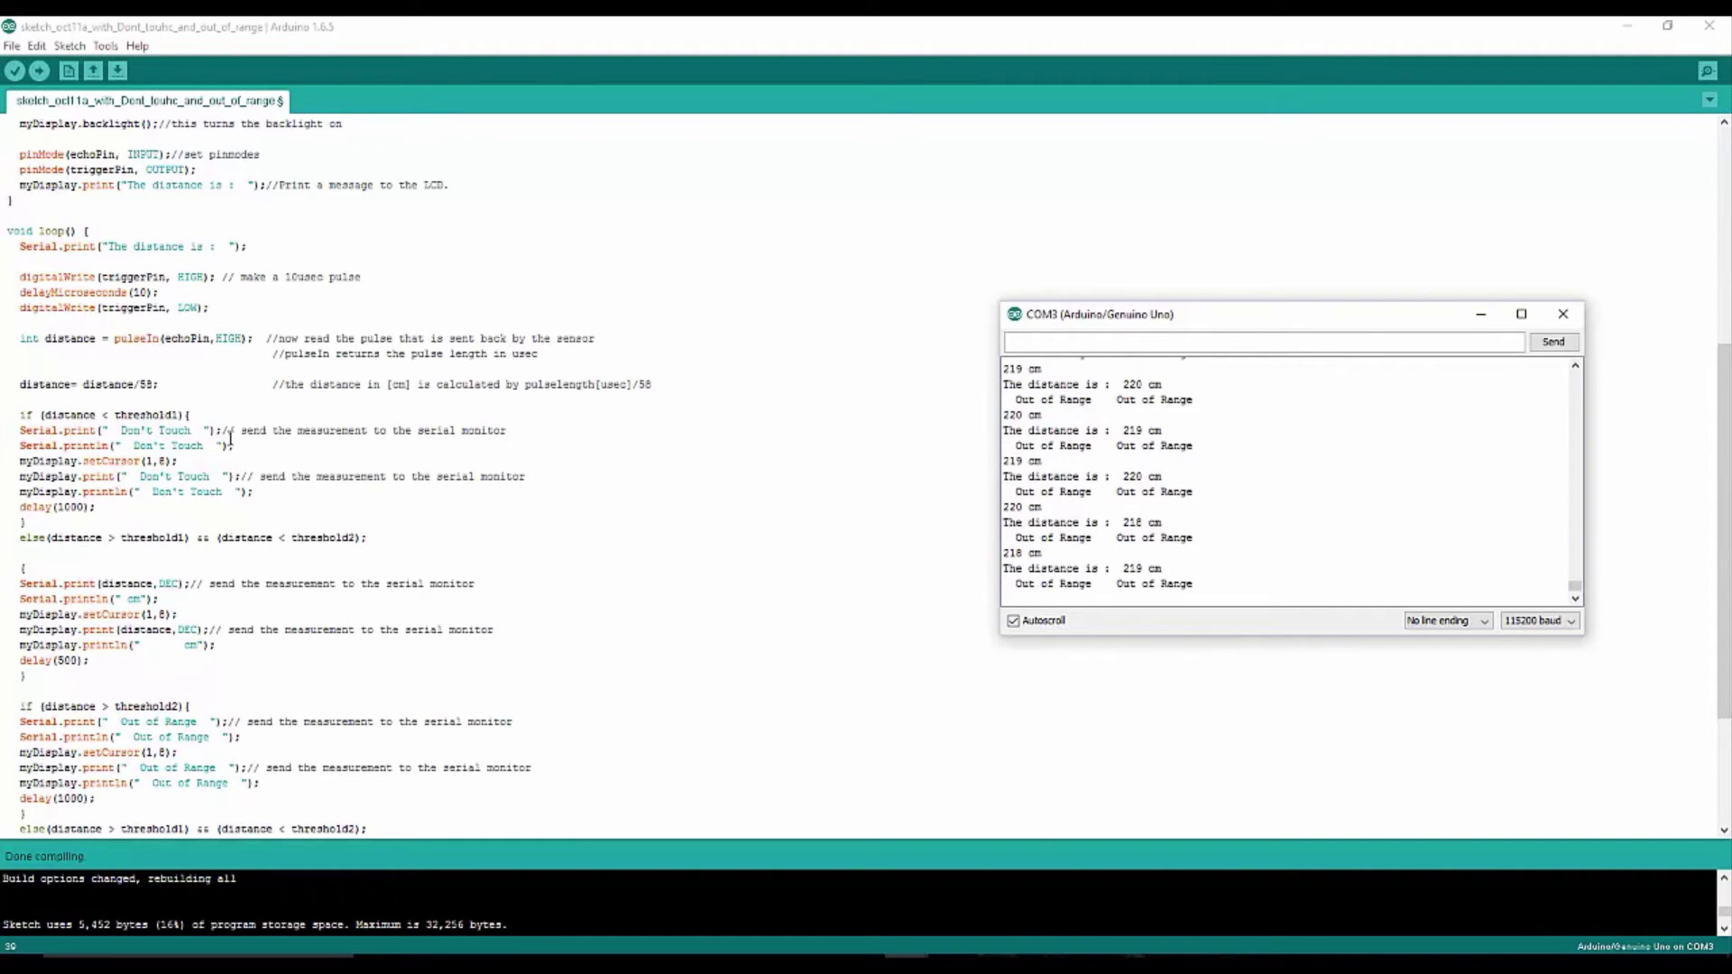
drag(212, 430, 115, 431)
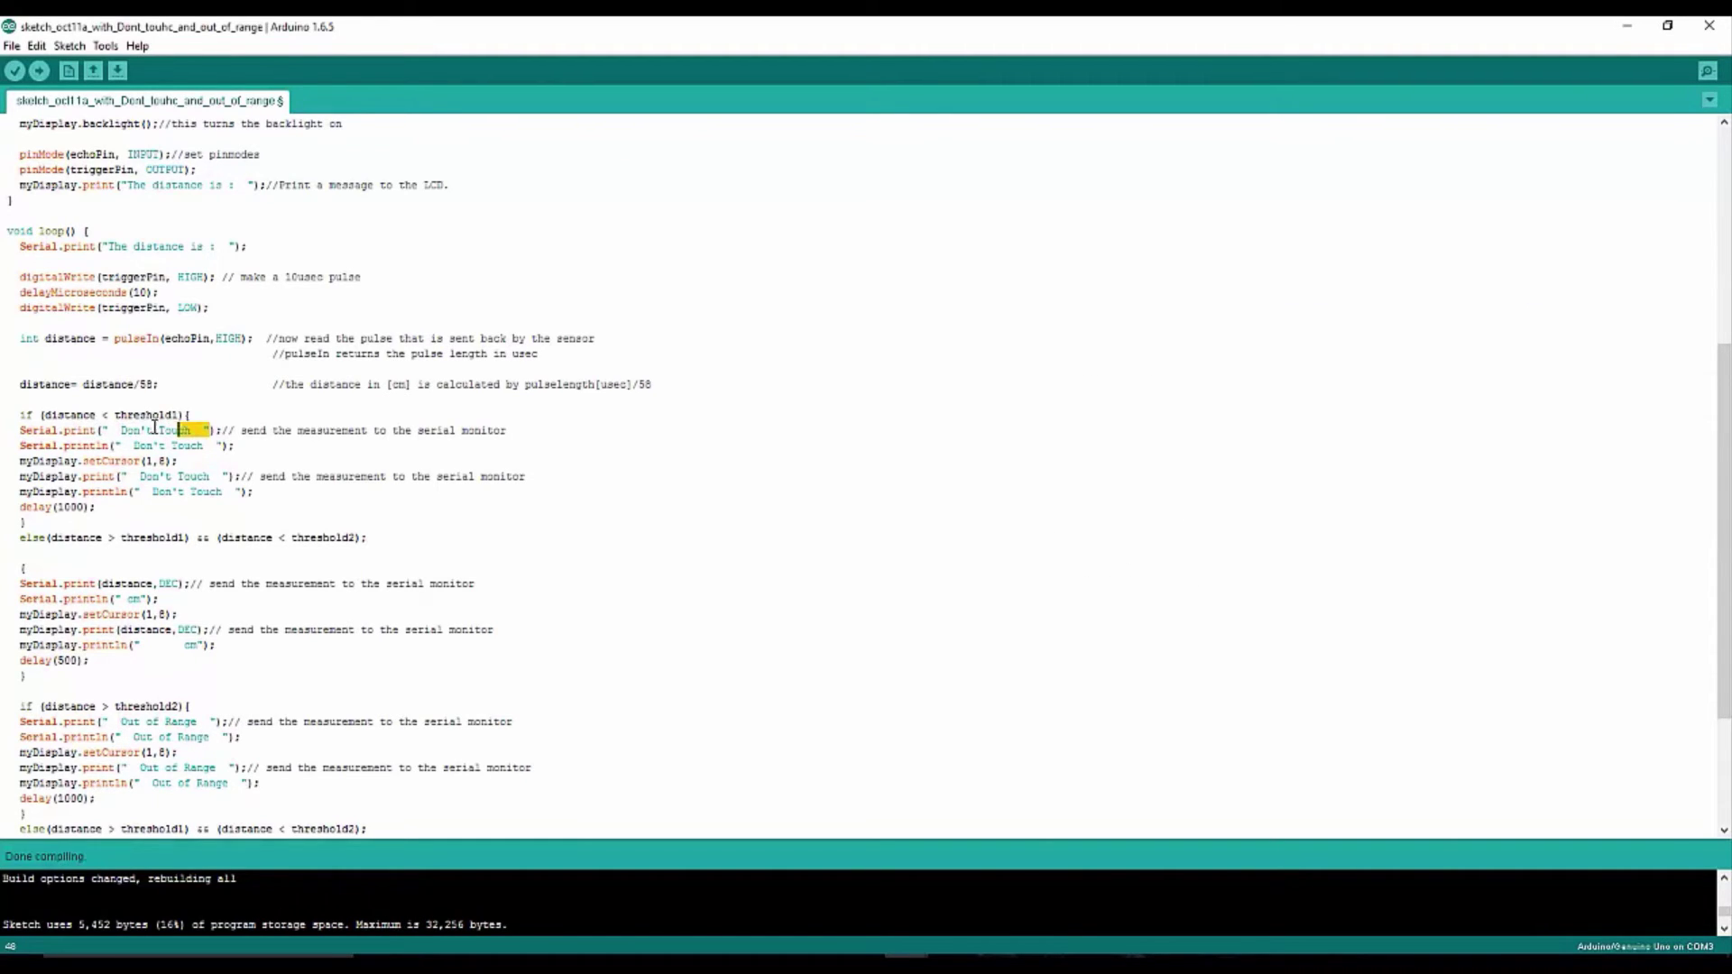
click(1710, 72)
scroll(137, 409, down, 3)
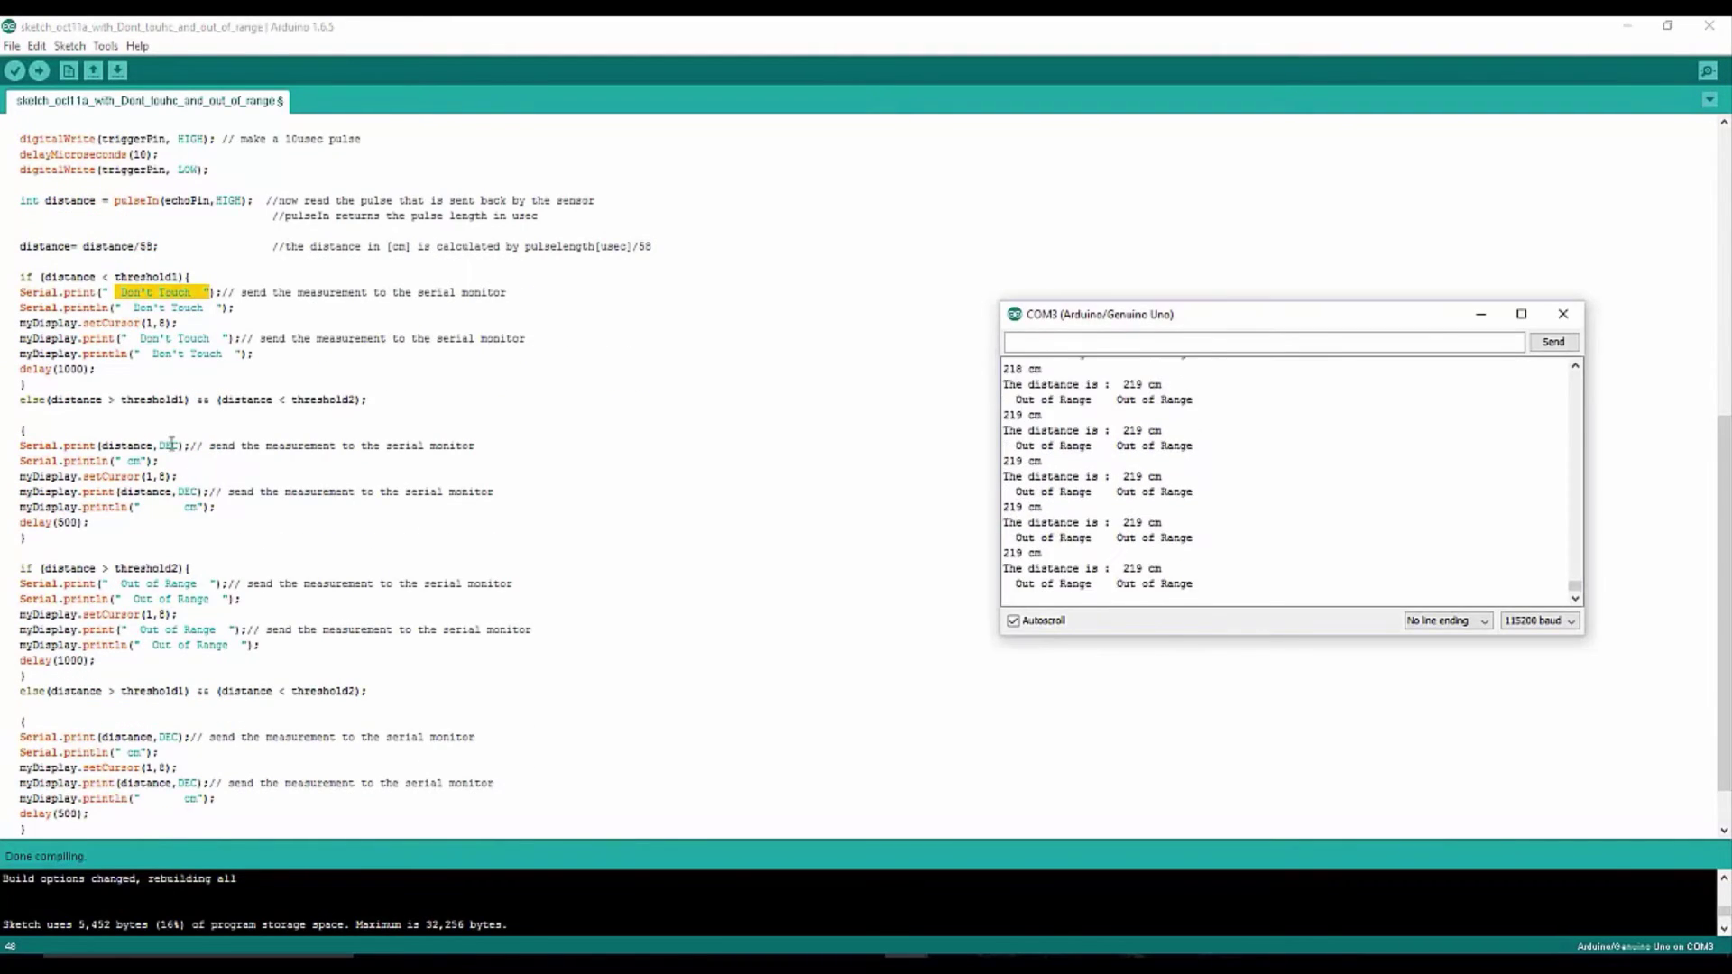
scroll(155, 541, down, 1)
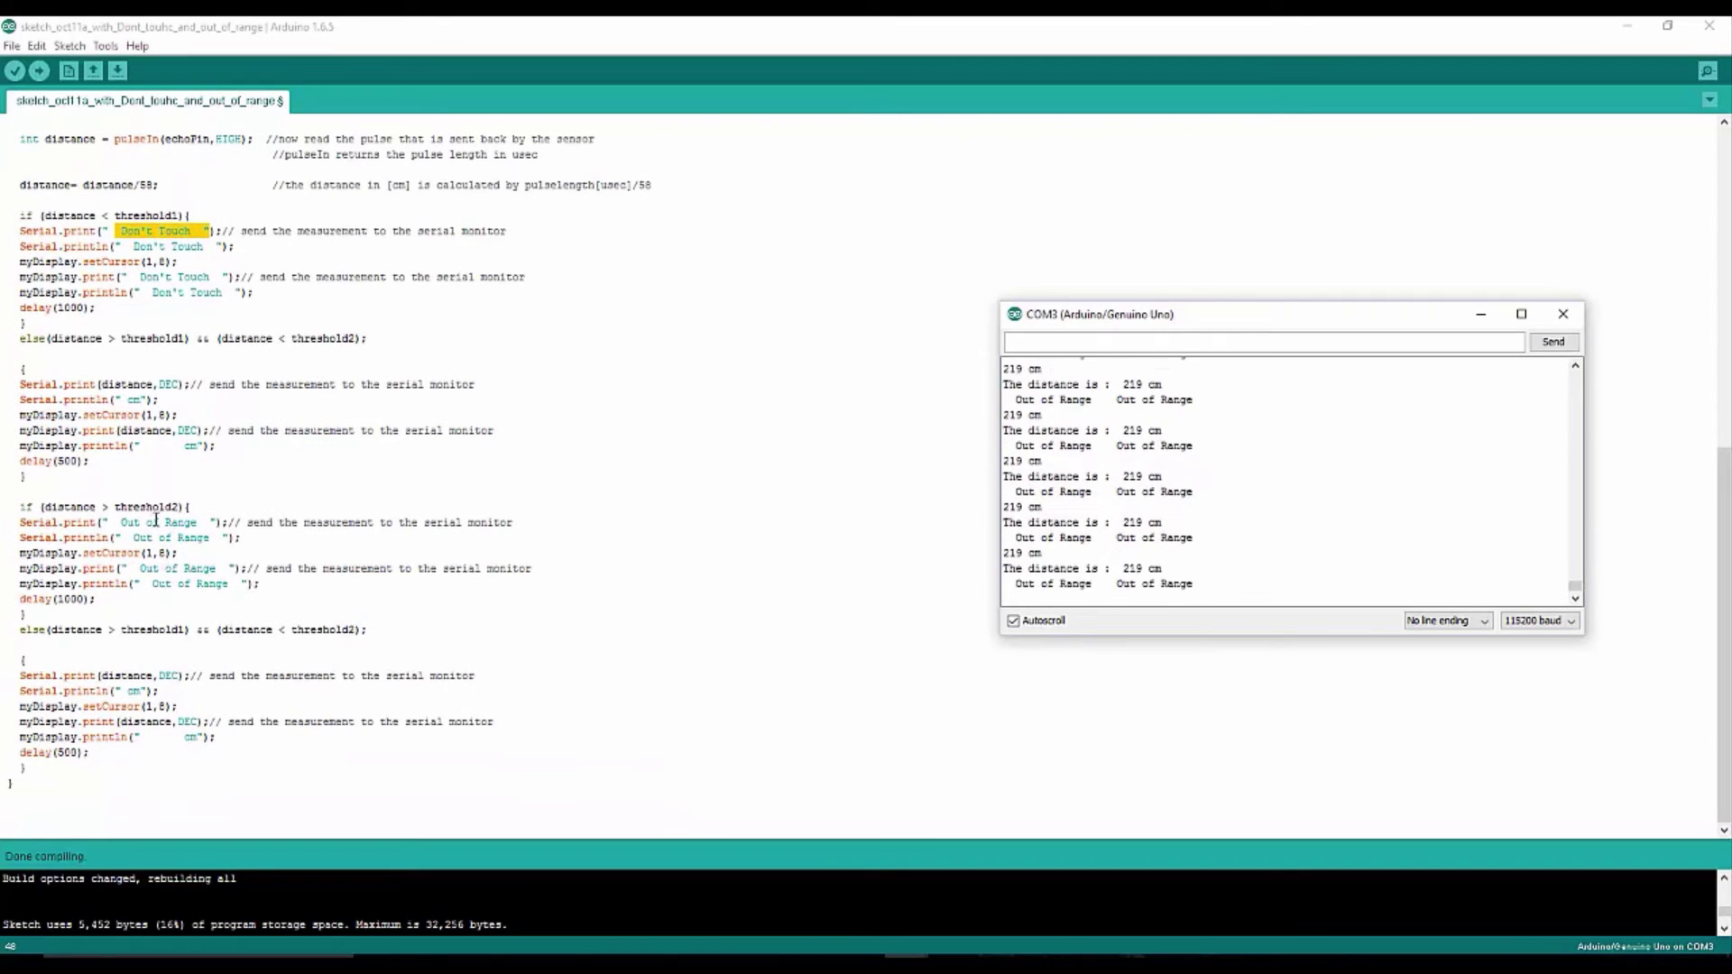